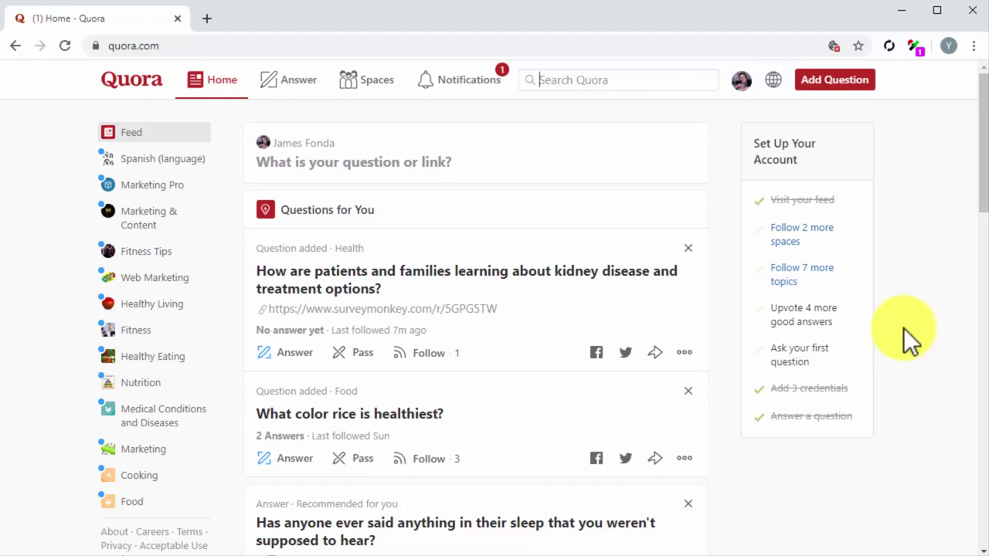
- Go to your own Quora profile page from the account menu
{"action": "left_click", "coordinate": [748, 89]}
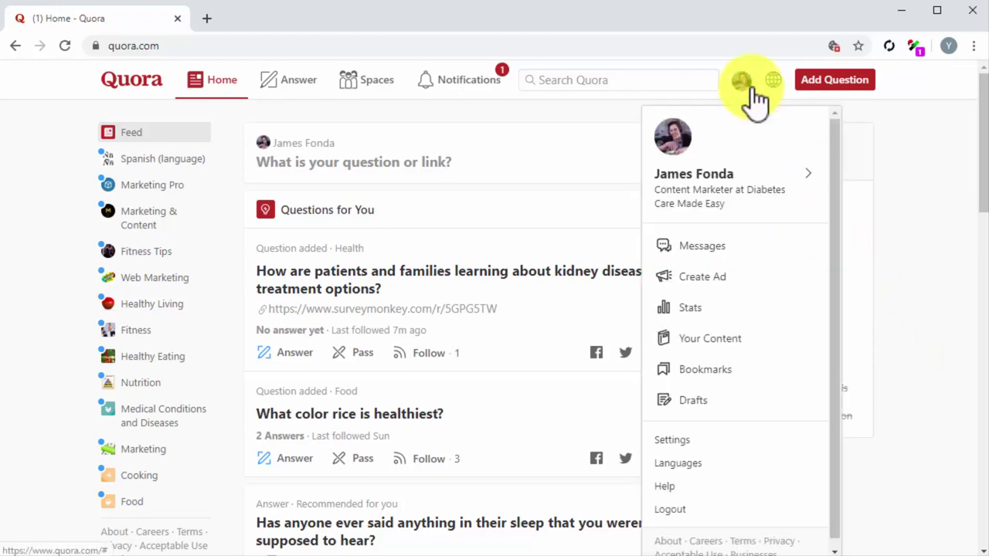
{"action": "left_click", "coordinate": [763, 193]}
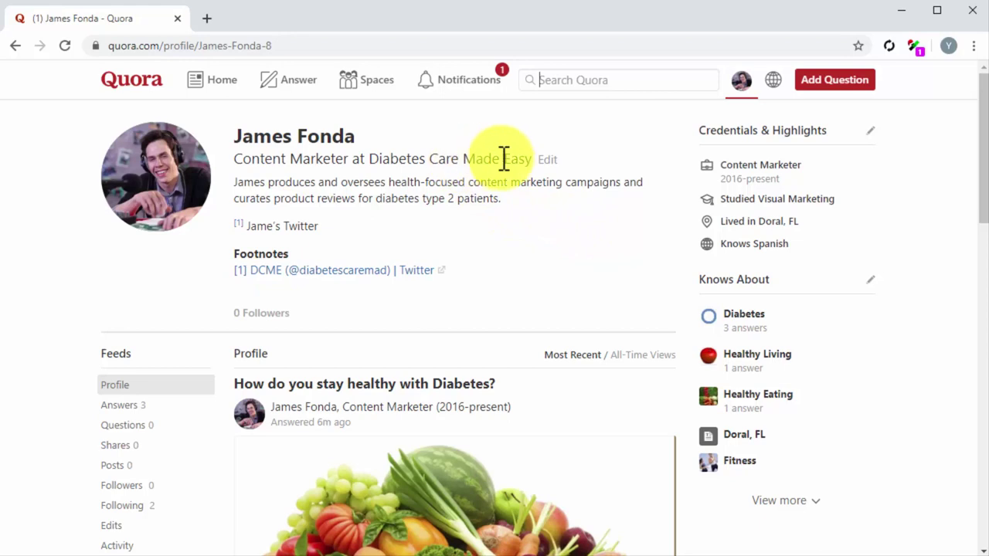
- Replace the headline credential's company name with diabetescaremadeeasy.com and save it
{"action": "left_click", "coordinate": [543, 160]}
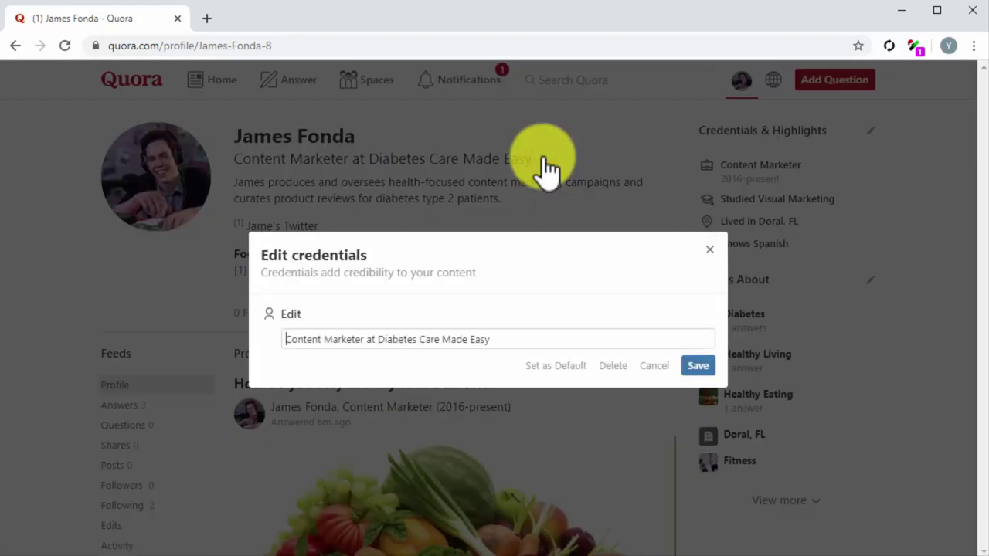
{"action": "left_click", "coordinate": [567, 339]}
{"action": "left_click_drag", "start_coordinate": [567, 338], "coordinate": [380, 339]}
{"action": "type", "text": "diabetescaremadeeasy.com"}
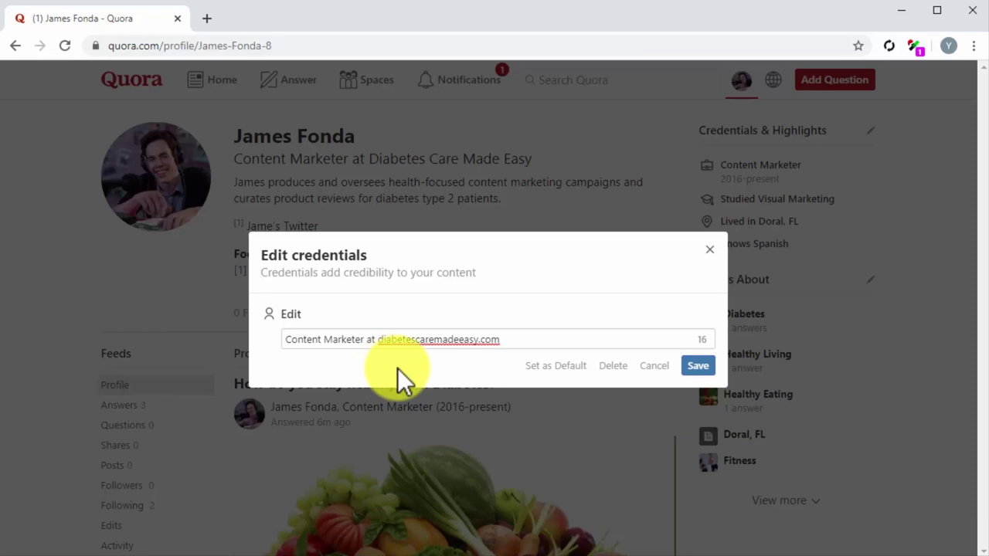
{"action": "left_click", "coordinate": [693, 375]}
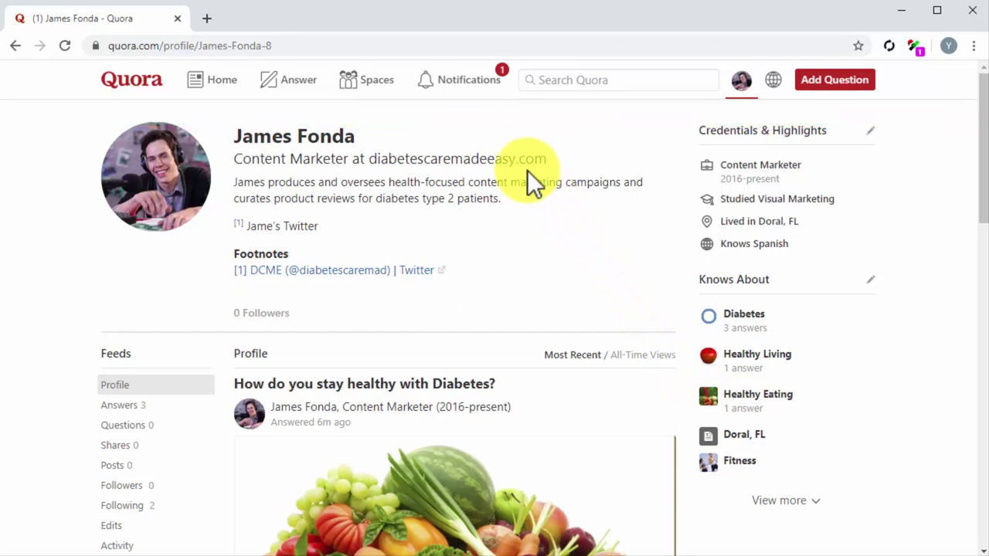
- Check whether the website address in the headline is a link, changing nothing
{"action": "left_click_drag", "start_coordinate": [373, 160], "coordinate": [546, 163]}
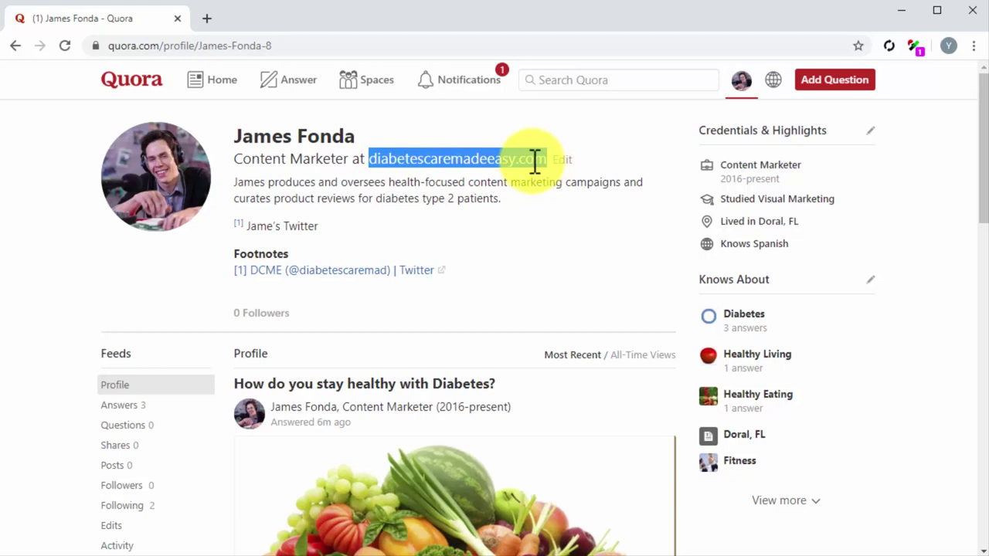
{"action": "right_click", "coordinate": [517, 160]}
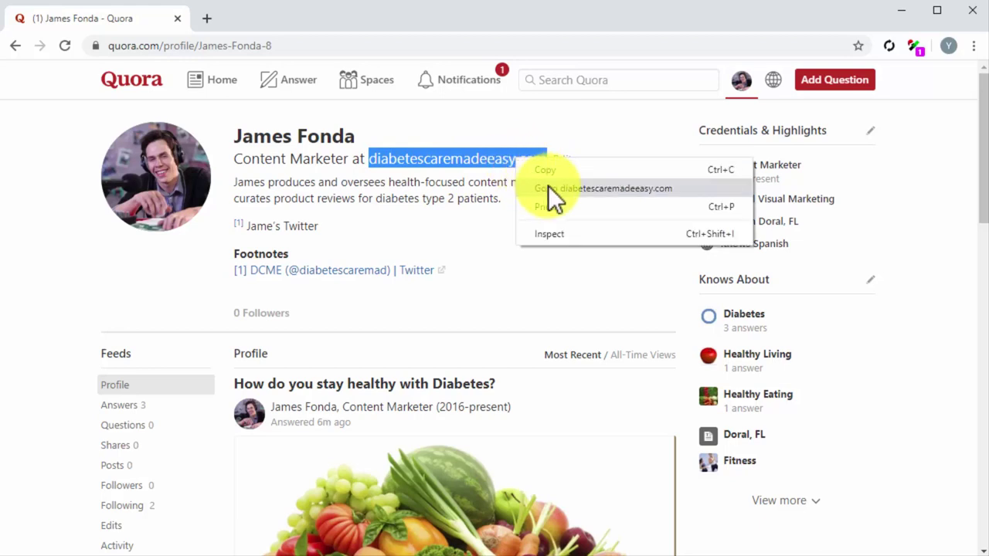
{"action": "key", "text": "Escape"}
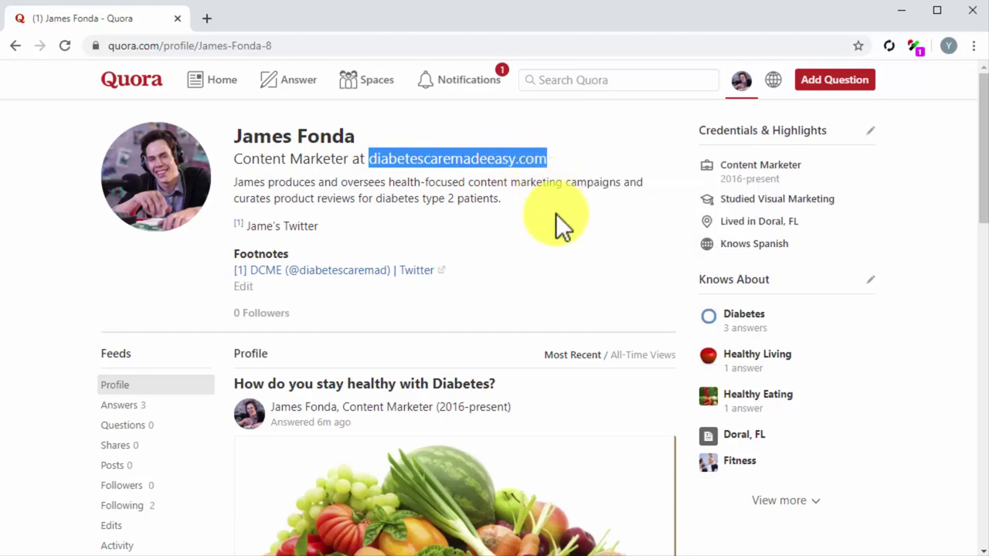
{"action": "left_click", "coordinate": [512, 199]}
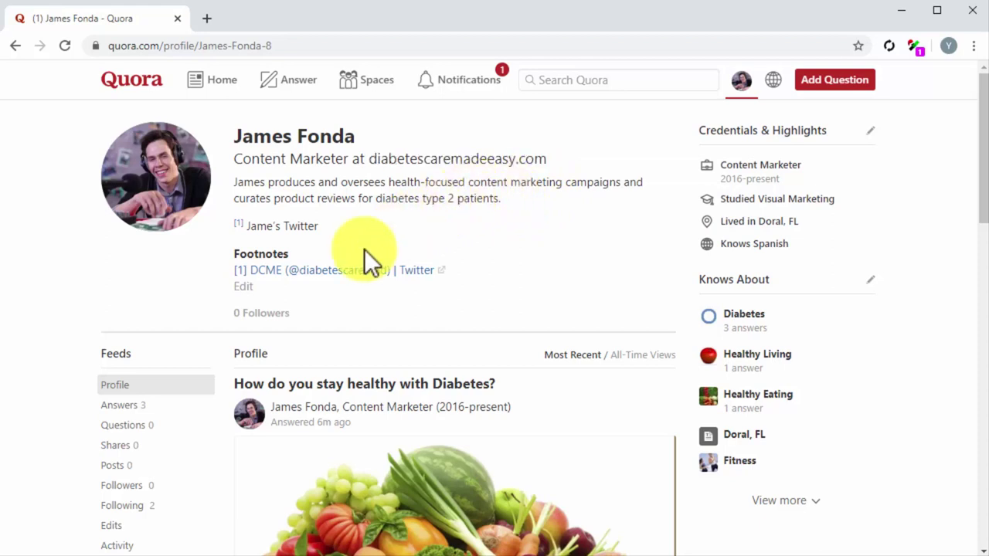
- Add 'Website:' below the bio, linked to diabetescaremadeeasy.com, and save the bio
{"action": "left_click", "coordinate": [242, 287]}
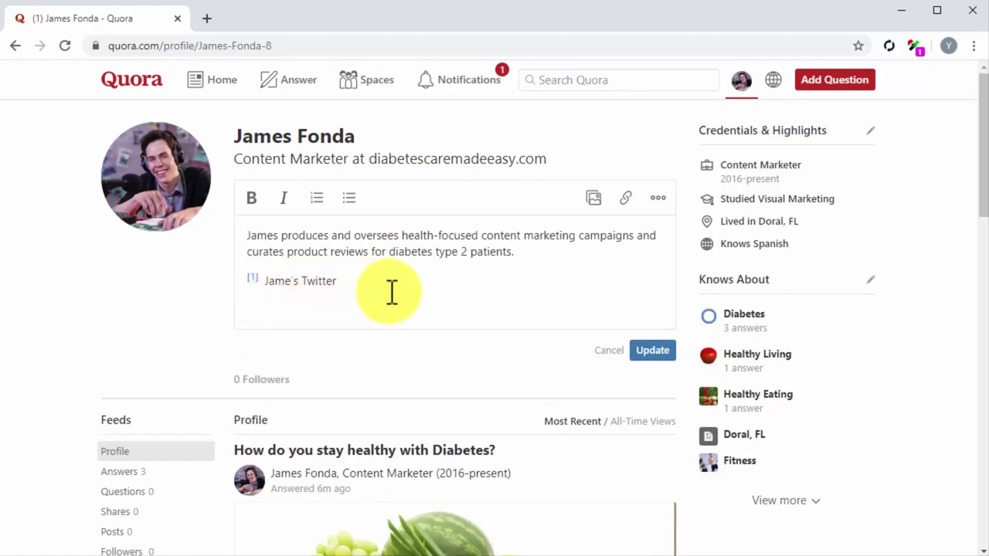
{"action": "left_click", "coordinate": [533, 256]}
{"action": "key", "text": "Return"}
{"action": "type", "text": "Website"}
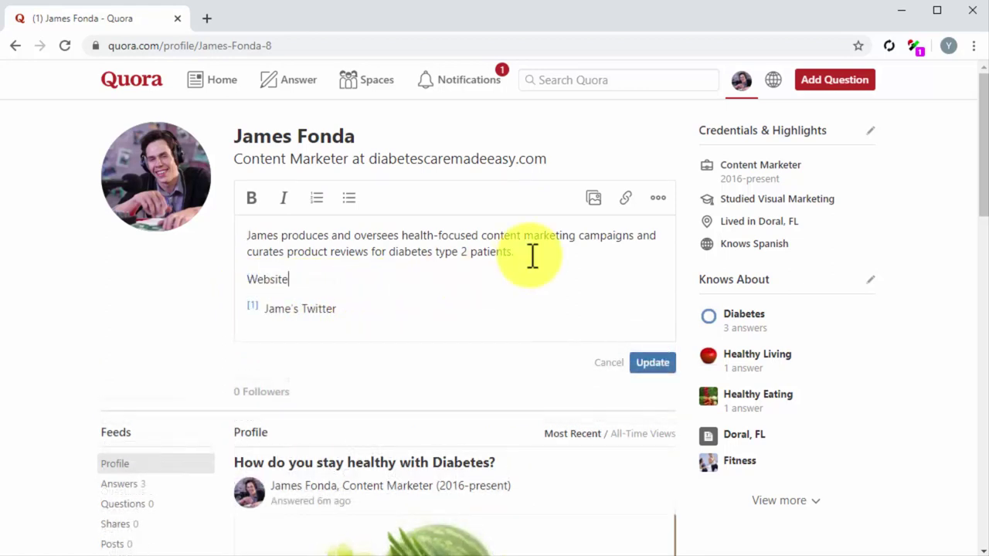
{"action": "type", "text": ":"}
{"action": "left_click", "coordinate": [626, 199]}
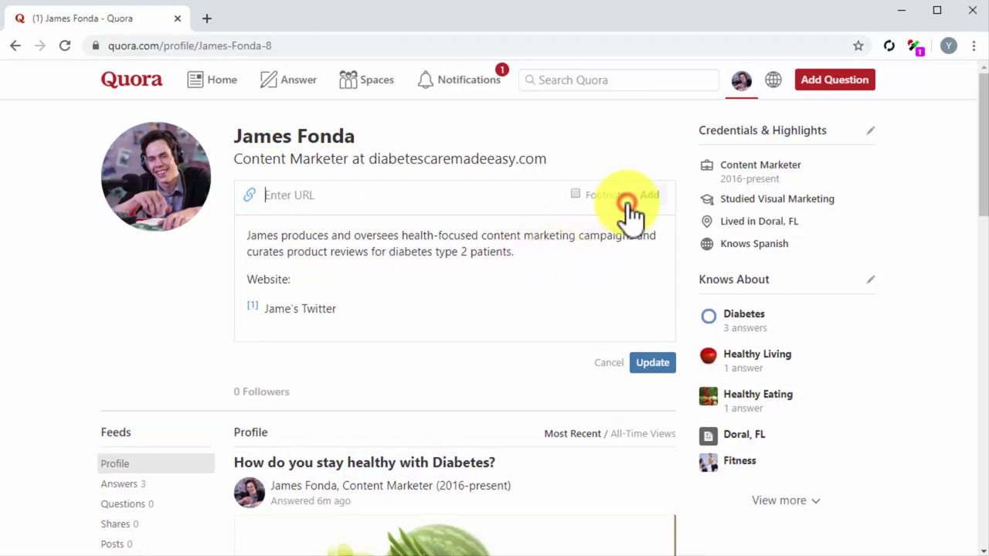
{"action": "type", "text": "diabetescare"}
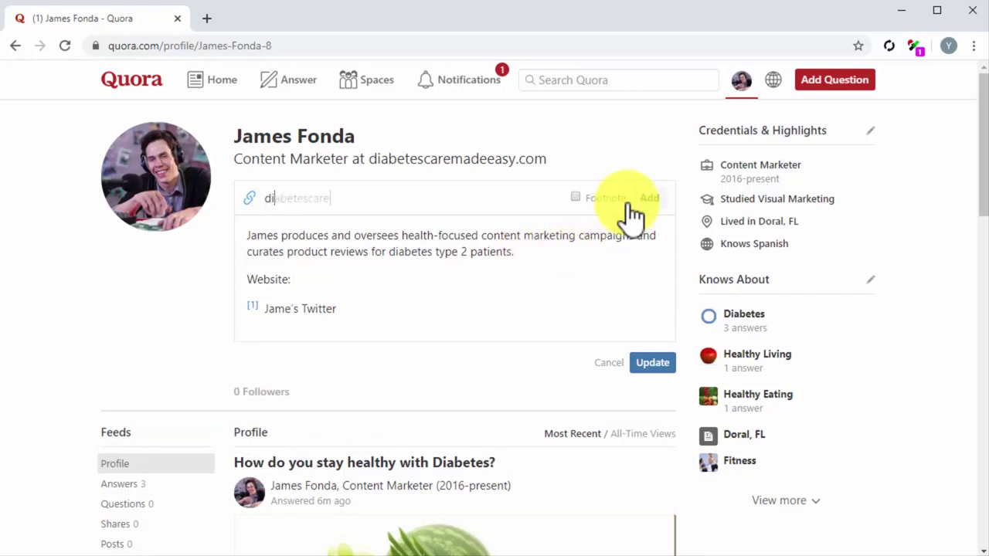
{"action": "type", "text": "madeeasy.com"}
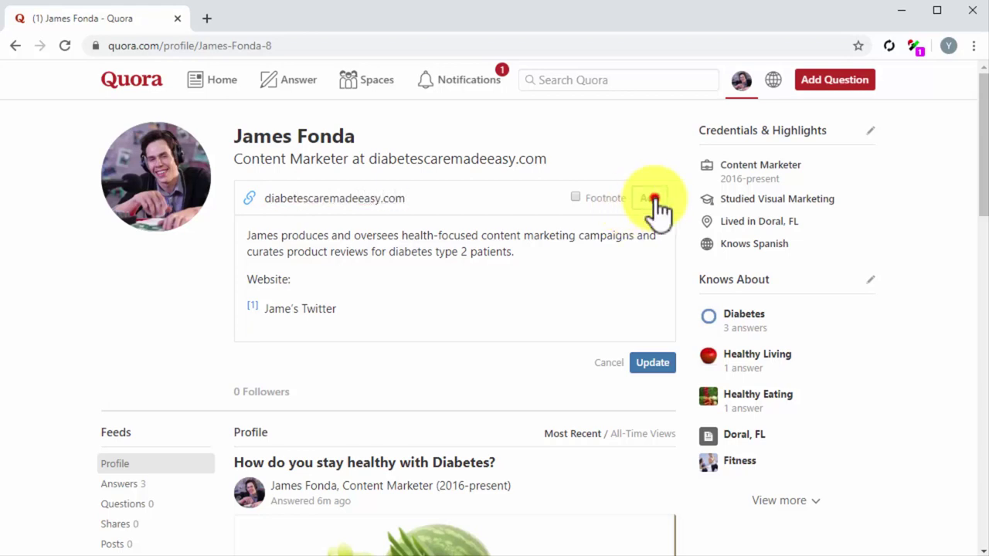
{"action": "left_click", "coordinate": [652, 199]}
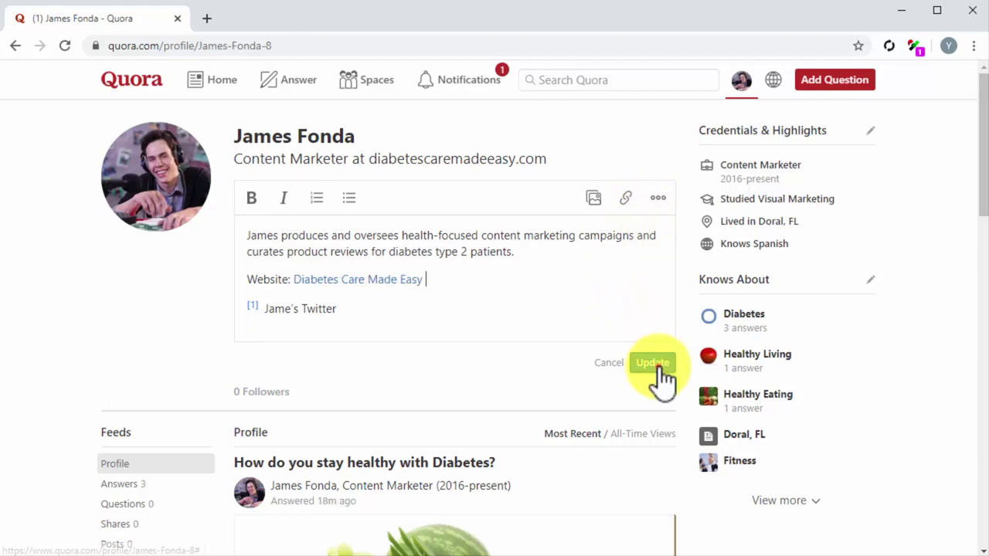
{"action": "left_click", "coordinate": [655, 365]}
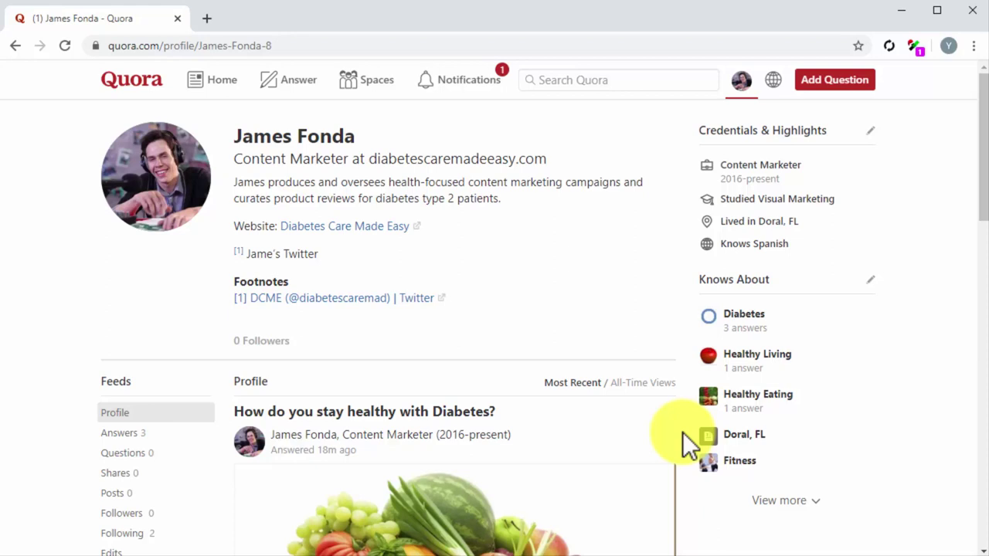
- Show the profile's Answers feed and scroll to 'What is the best way to treat or control diabetes?'
{"action": "scroll", "coordinate": [682, 432], "scroll_direction": "down", "scroll_amount": 1}
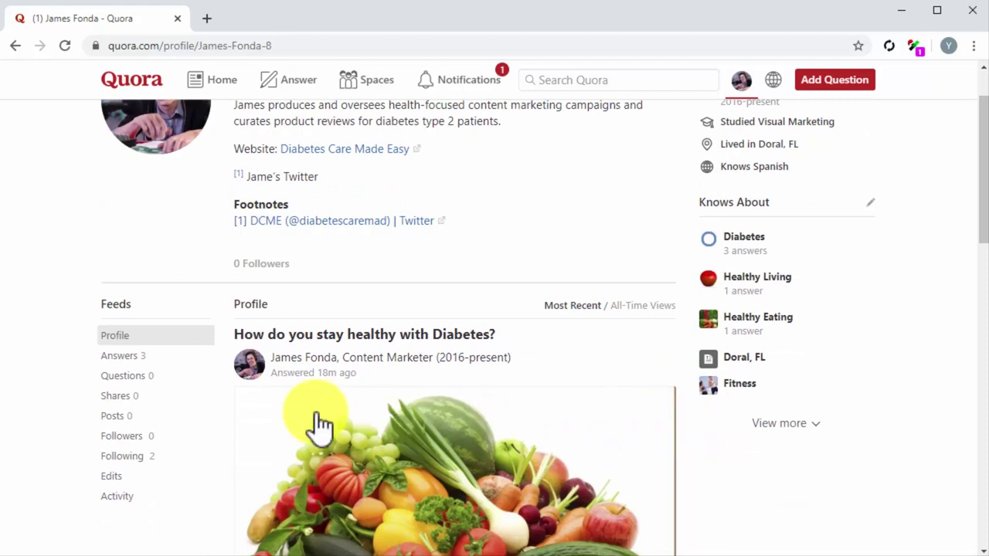
{"action": "left_click", "coordinate": [150, 357]}
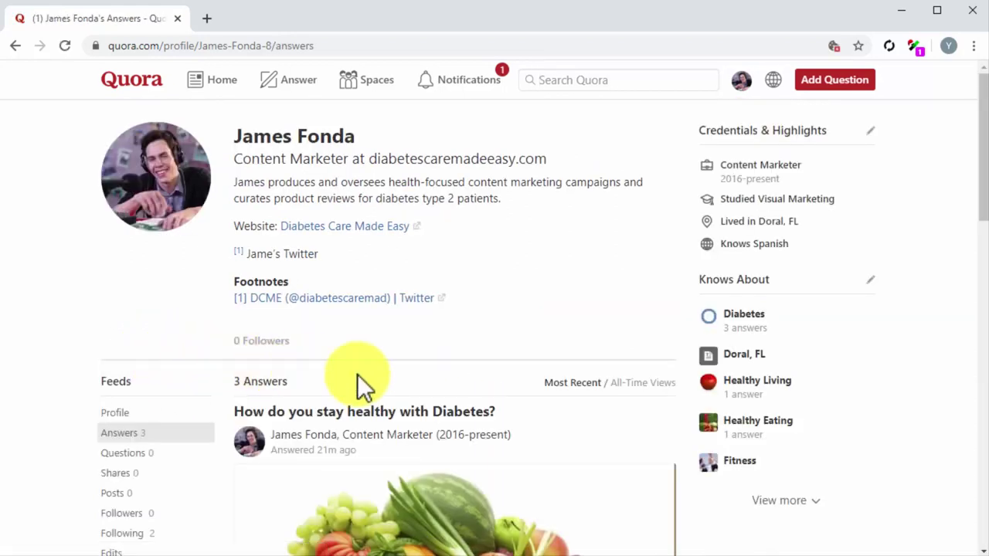
{"action": "scroll", "coordinate": [699, 449], "scroll_direction": "down", "scroll_amount": 2}
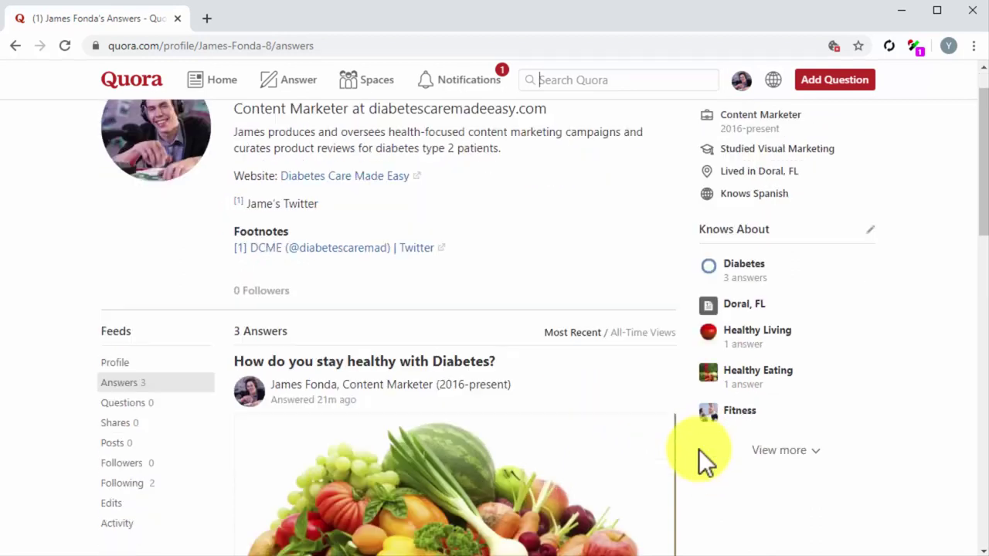
{"action": "scroll", "coordinate": [698, 449], "scroll_direction": "down", "scroll_amount": 10}
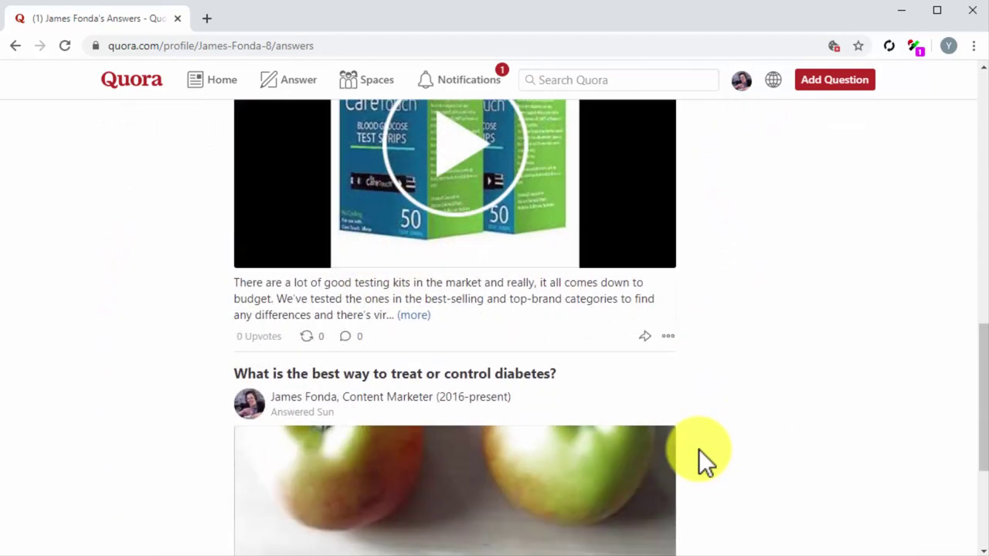
{"action": "scroll", "coordinate": [699, 449], "scroll_direction": "down", "scroll_amount": 2}
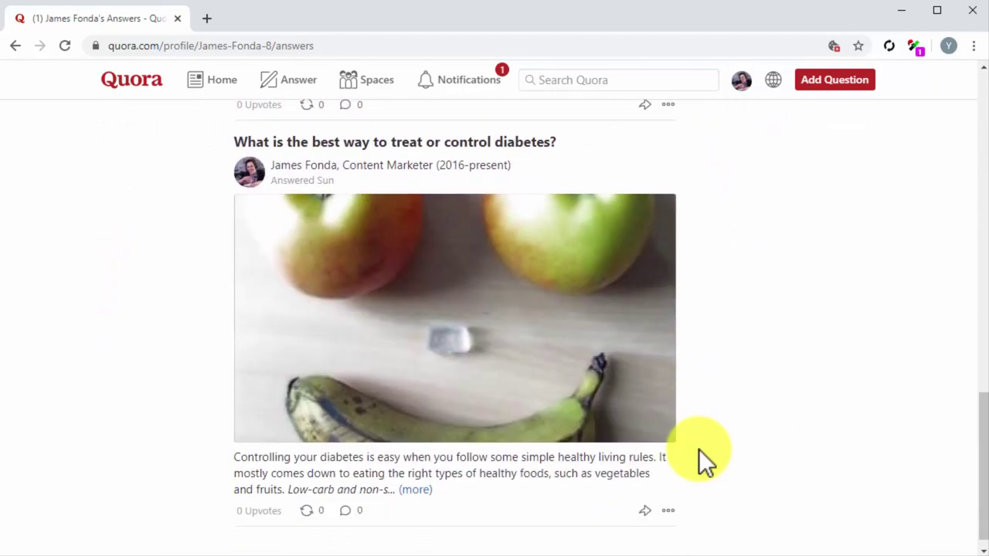
- Link the 'more detailed diabetes care plans' sentence to the diabetescaremadeeasy.com article and save the answer
{"action": "left_click", "coordinate": [663, 511]}
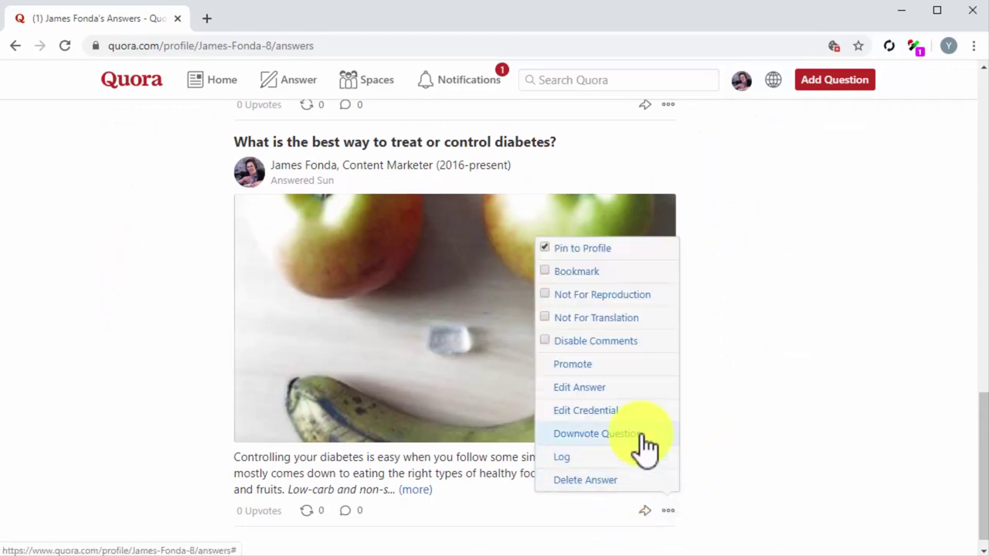
{"action": "left_click", "coordinate": [587, 388]}
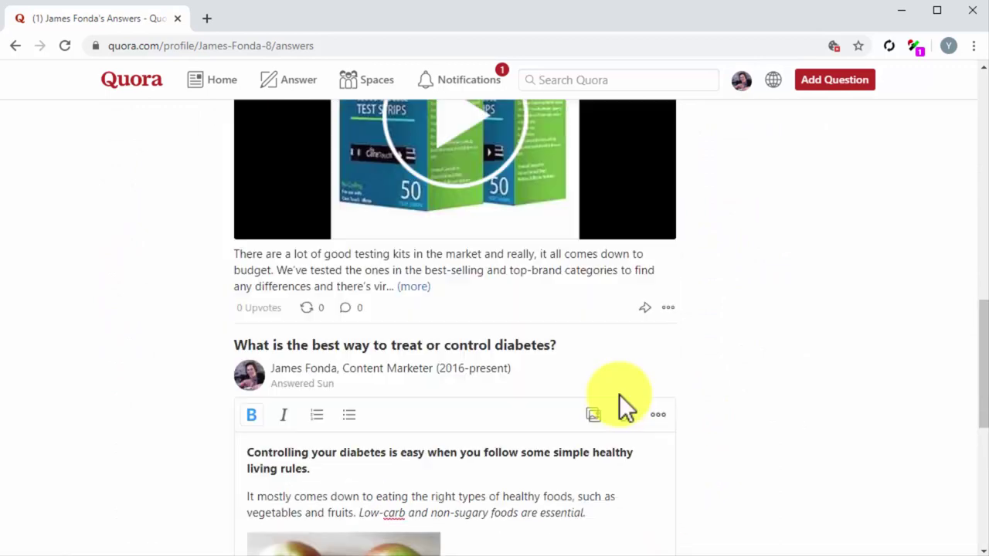
{"action": "scroll", "coordinate": [611, 450], "scroll_direction": "down", "scroll_amount": 3}
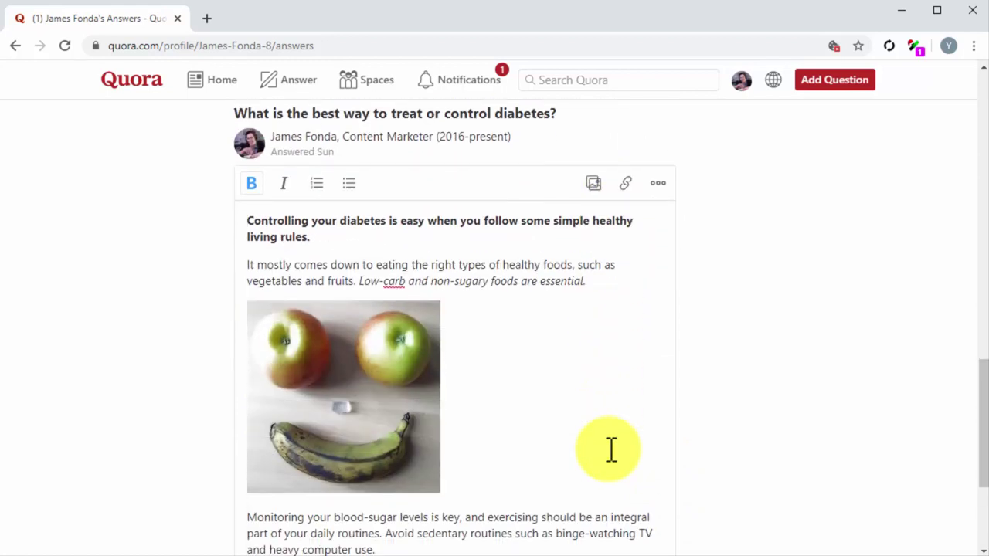
{"action": "scroll", "coordinate": [611, 450], "scroll_direction": "down", "scroll_amount": 1}
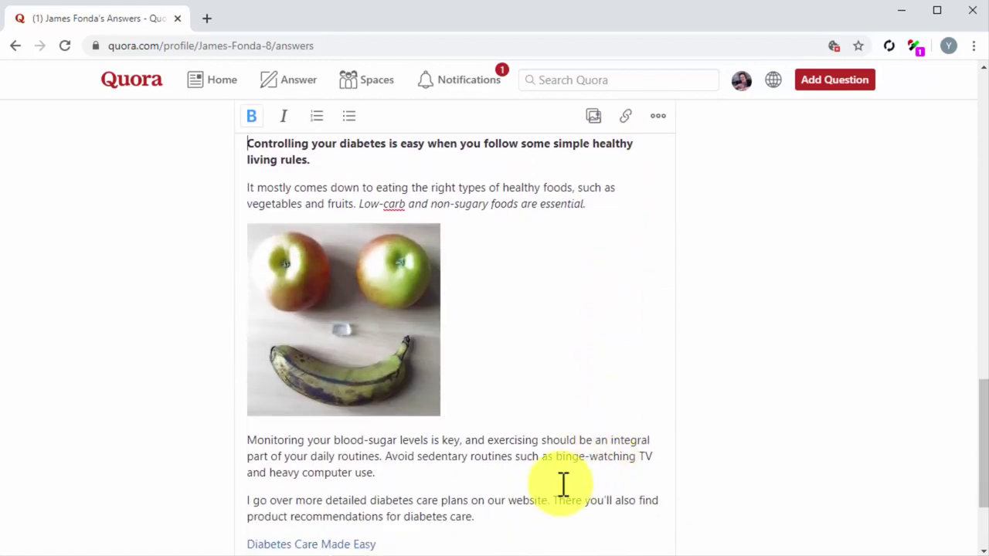
{"action": "left_click_drag", "start_coordinate": [548, 499], "coordinate": [247, 500]}
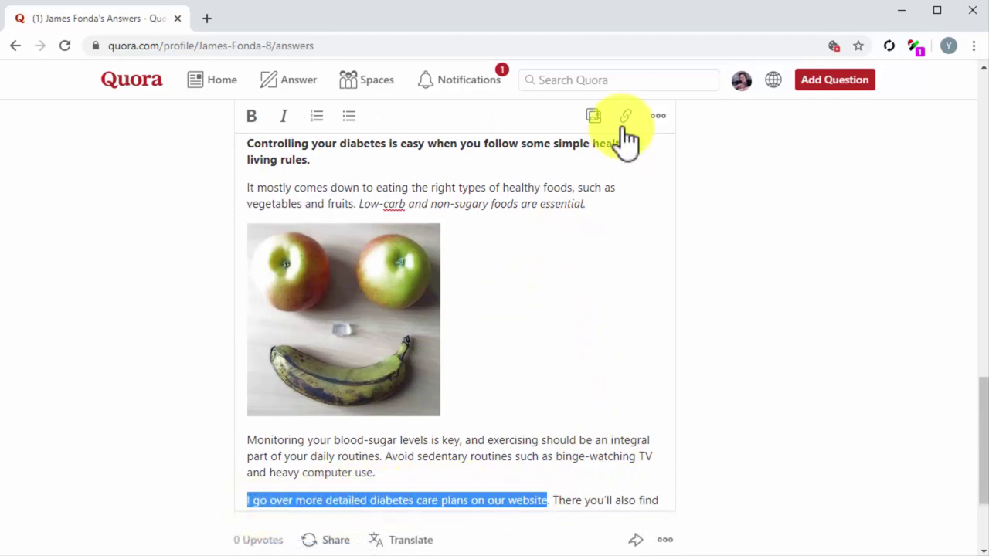
{"action": "left_click", "coordinate": [623, 123]}
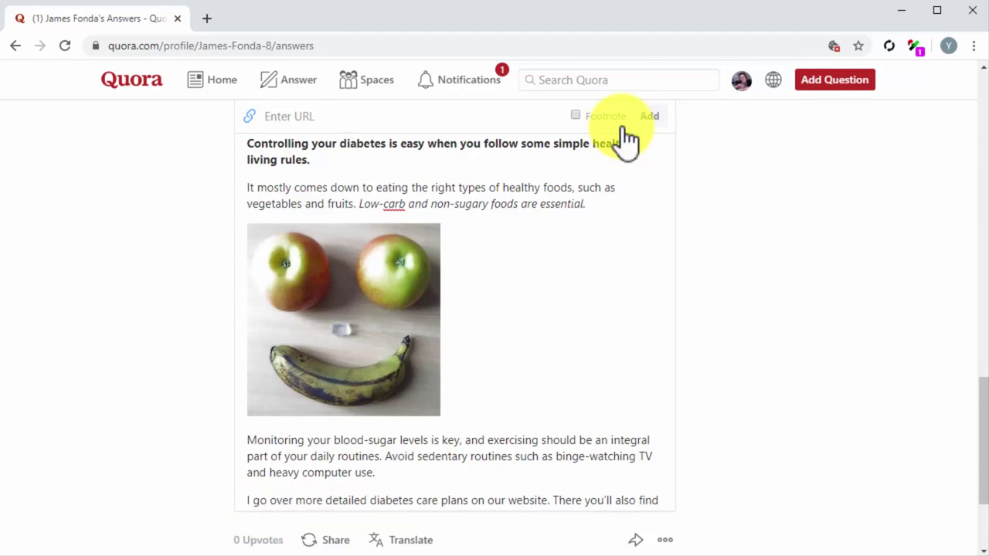
{"action": "key", "text": "ctrl+v"}
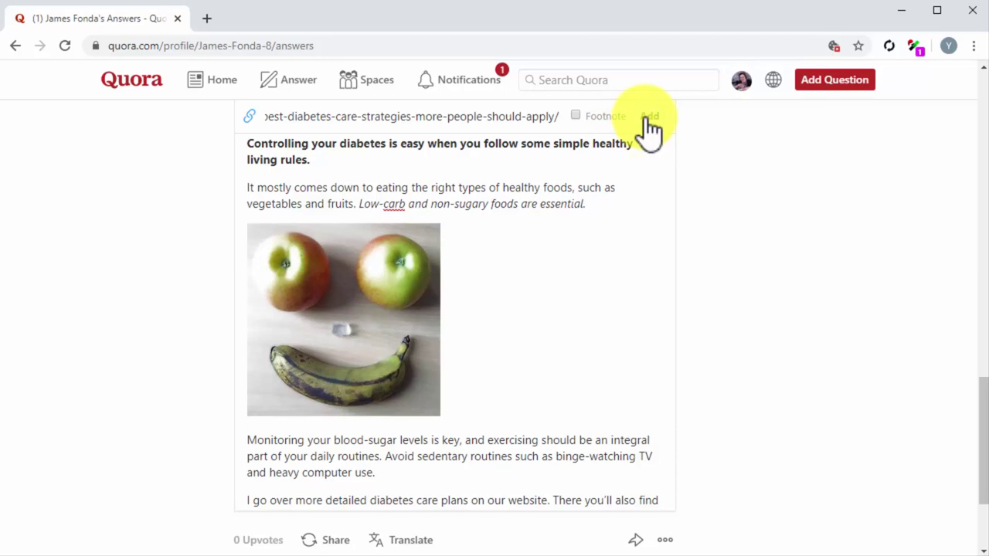
{"action": "left_click", "coordinate": [648, 121]}
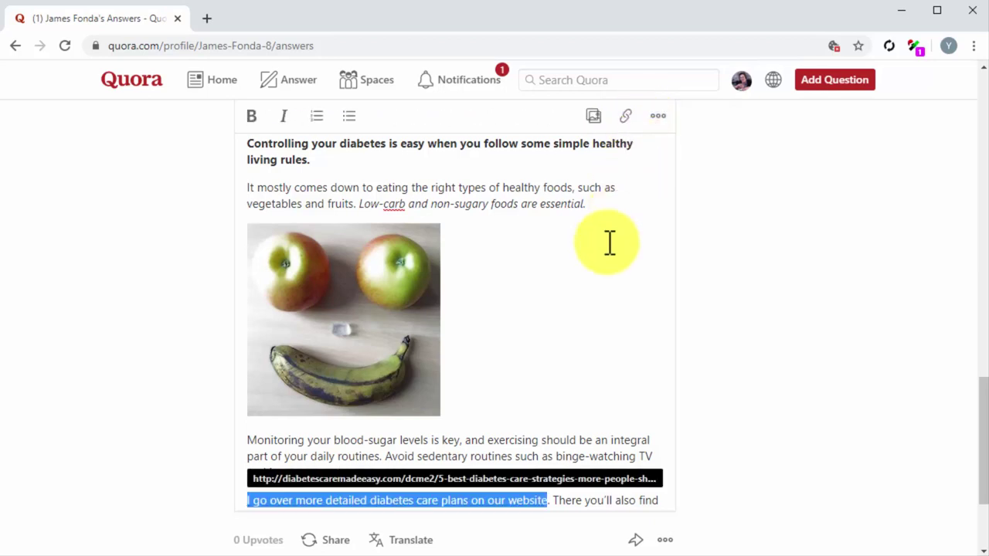
{"action": "scroll", "coordinate": [561, 371], "scroll_direction": "down", "scroll_amount": 2}
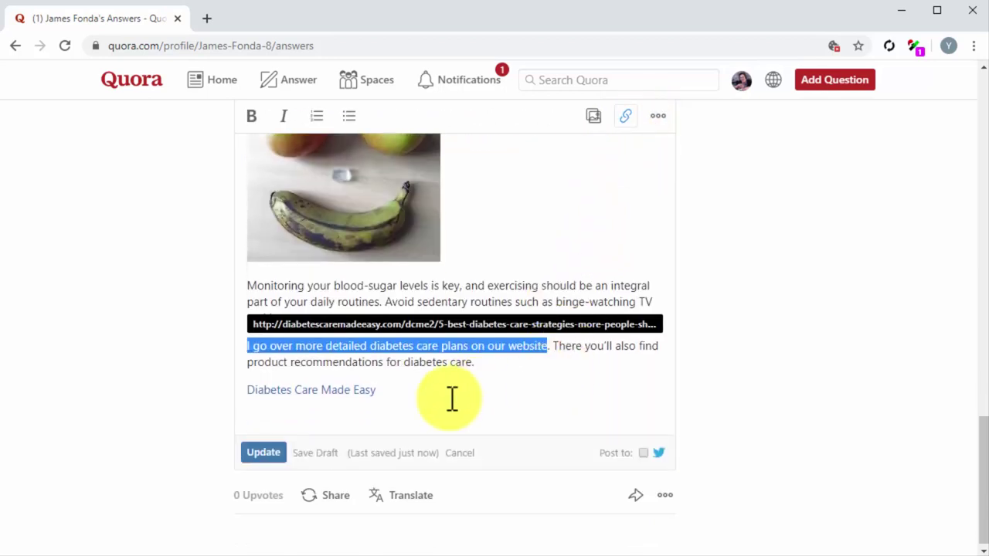
{"action": "left_click", "coordinate": [284, 454]}
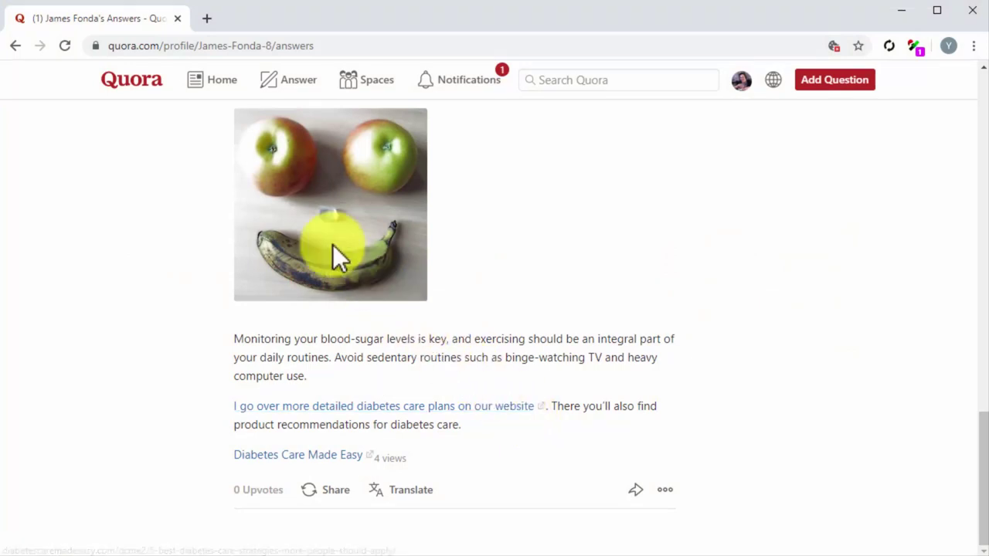
- Go back to the Quora home feed using the logo
{"action": "left_click", "coordinate": [143, 80]}
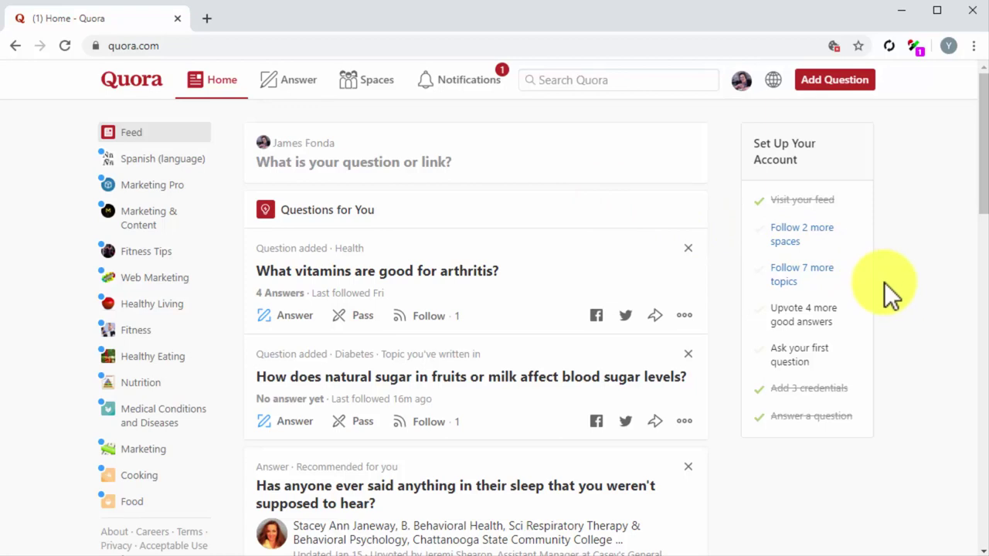
- Begin a Share Link post with Marketing Pro as the destination space
{"action": "left_click", "coordinate": [862, 82]}
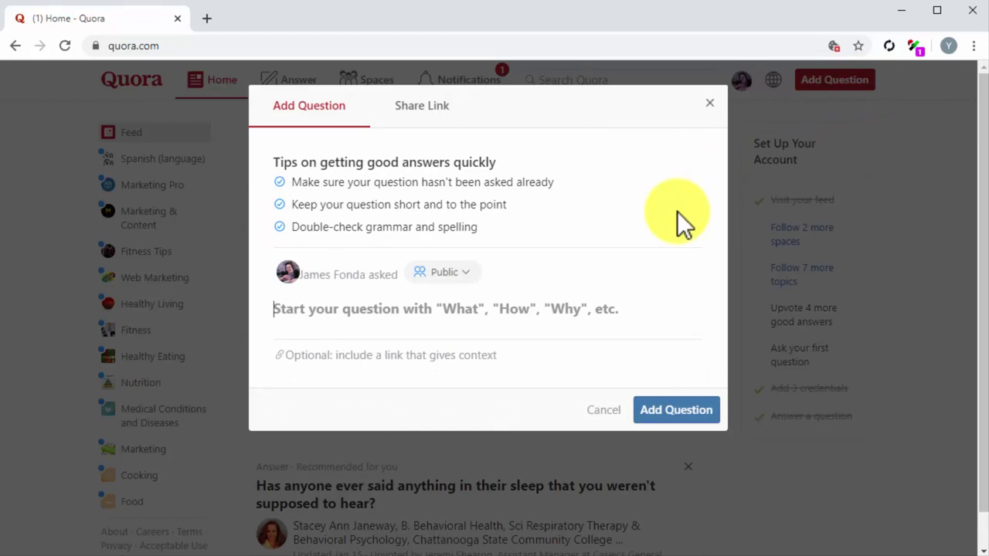
{"action": "left_click", "coordinate": [445, 112]}
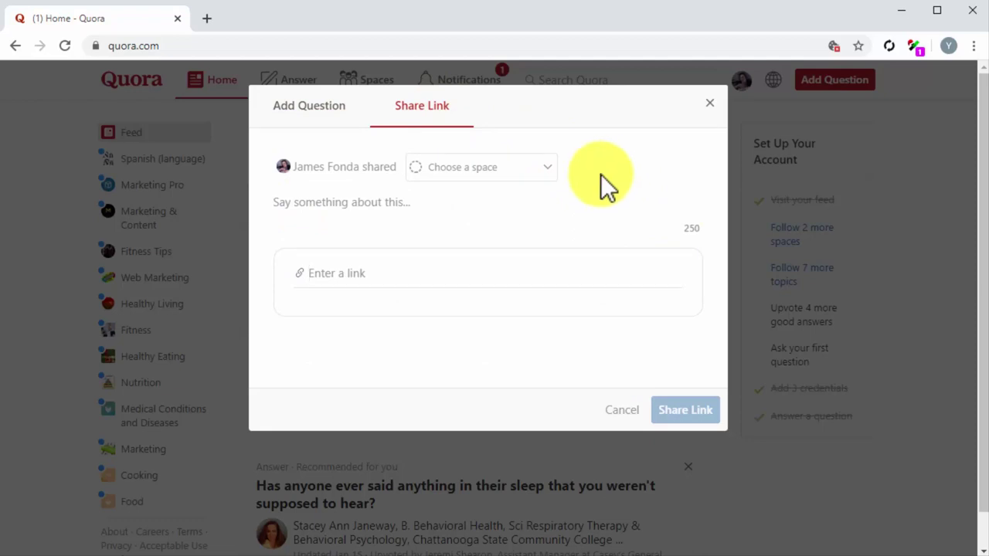
{"action": "left_click", "coordinate": [553, 173]}
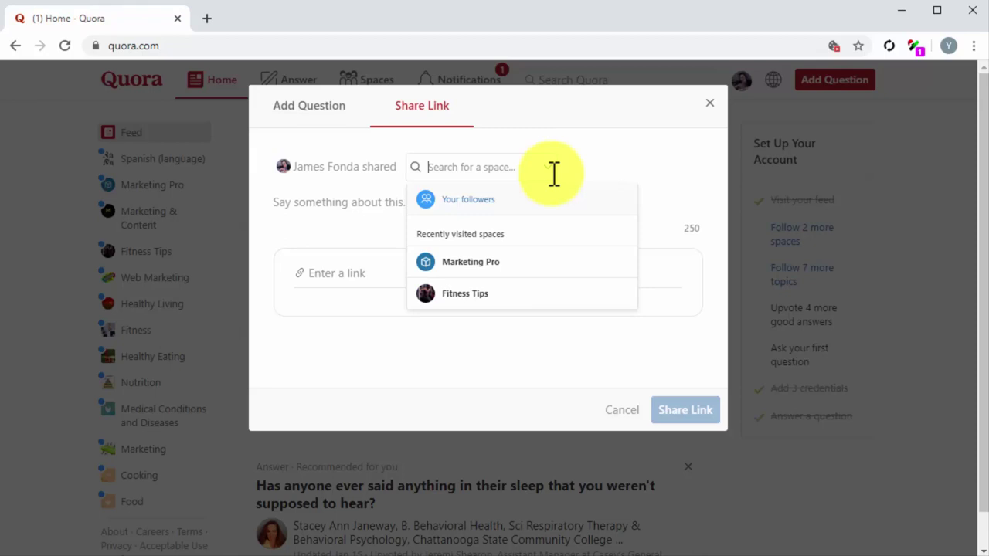
{"action": "left_click", "coordinate": [577, 268]}
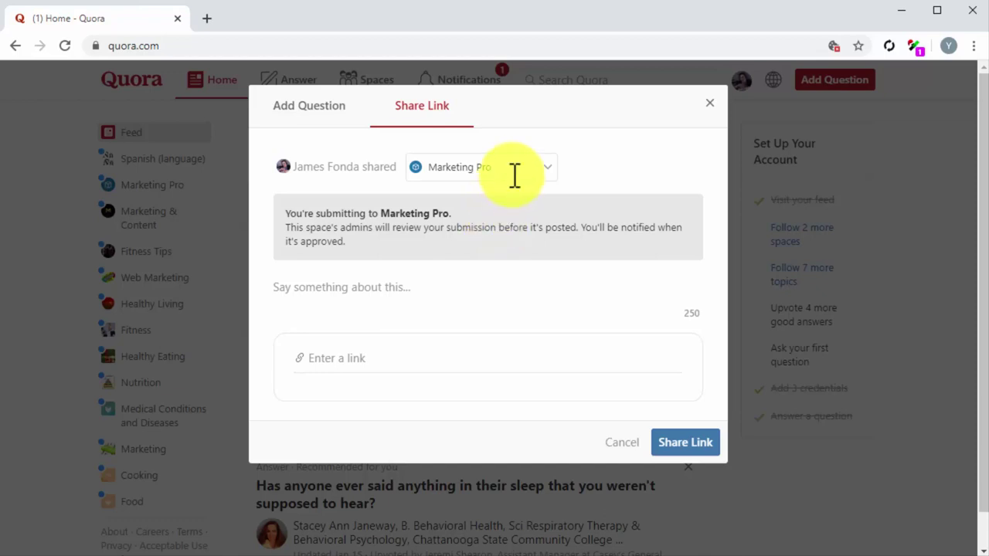
- Share the diabetes care strategies article to Your followers with a note about overlooked care tips
{"action": "left_click", "coordinate": [514, 177]}
{"action": "left_click", "coordinate": [504, 200]}
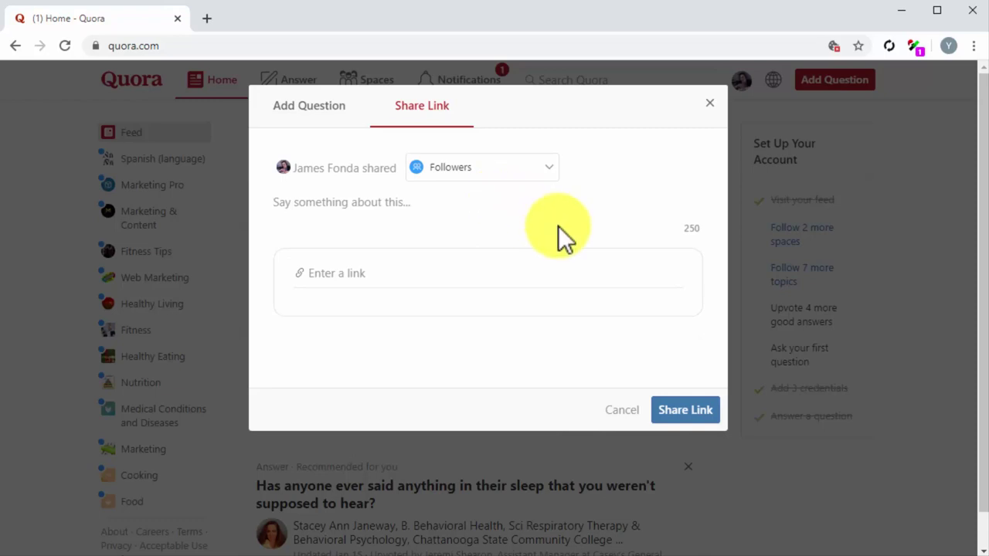
{"action": "left_click", "coordinate": [378, 203]}
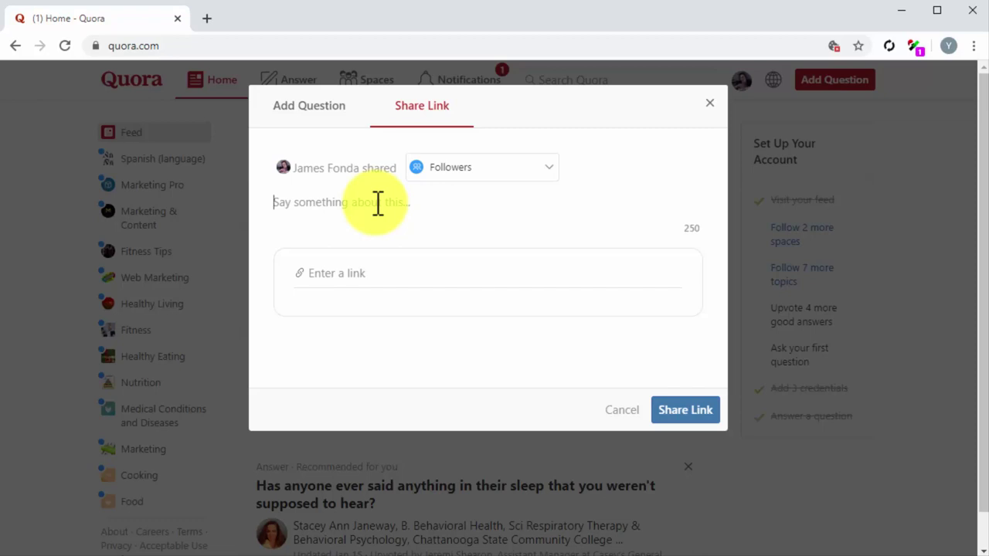
{"action": "type", "text": "There is a lot of information going on around about diabetes care, but nothing seems definitive. Here I share 5 diabetes care tips many people are overlooking!"}
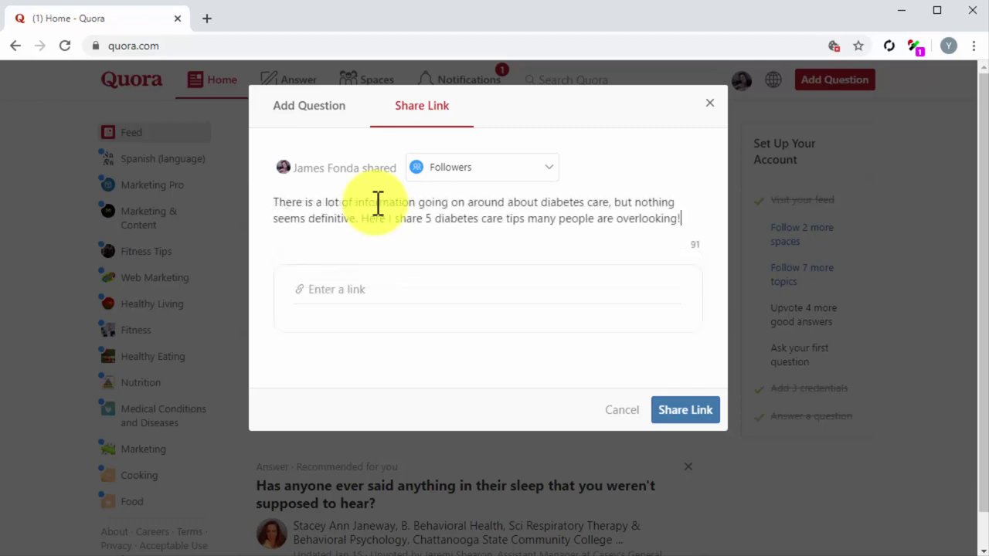
{"action": "left_click", "coordinate": [348, 284]}
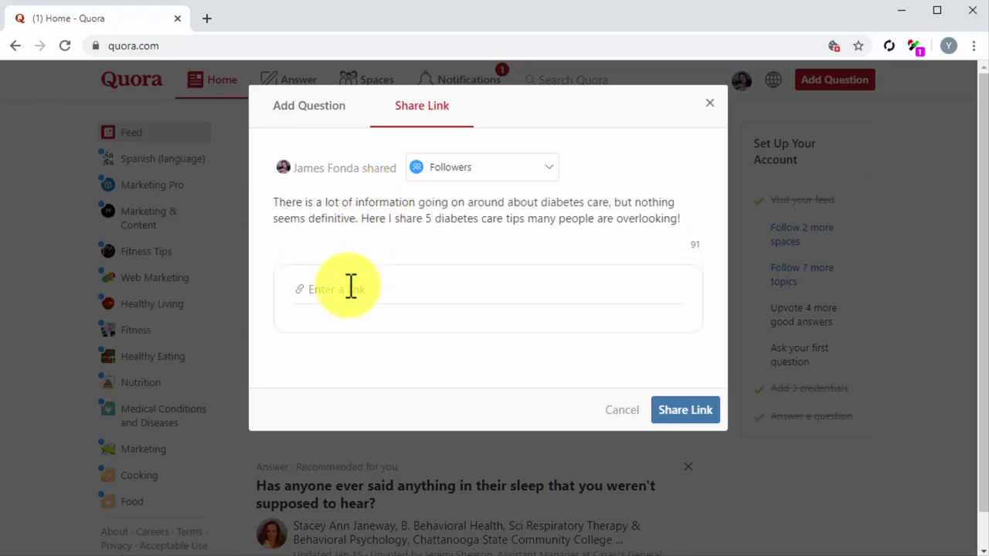
{"action": "key", "text": "ctrl+v"}
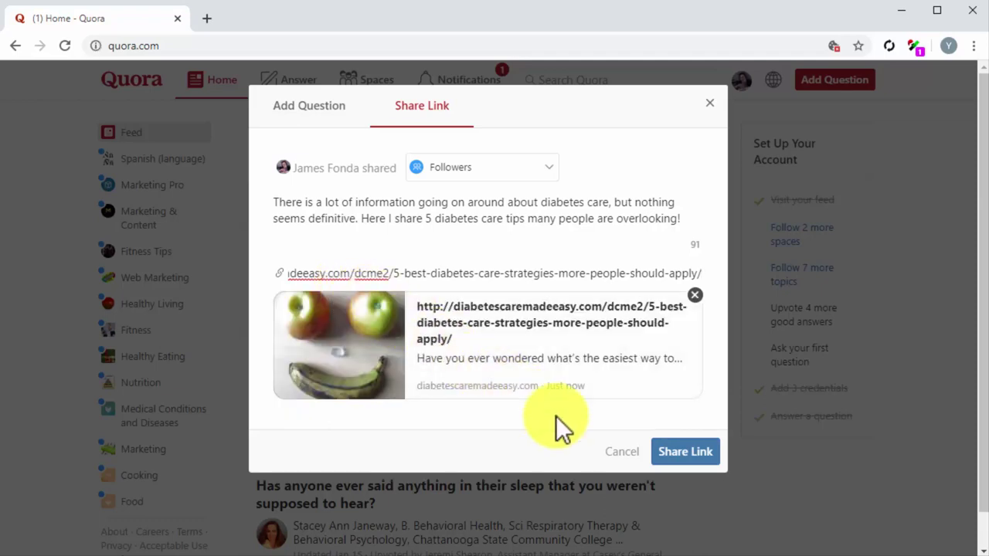
{"action": "left_click", "coordinate": [684, 452]}
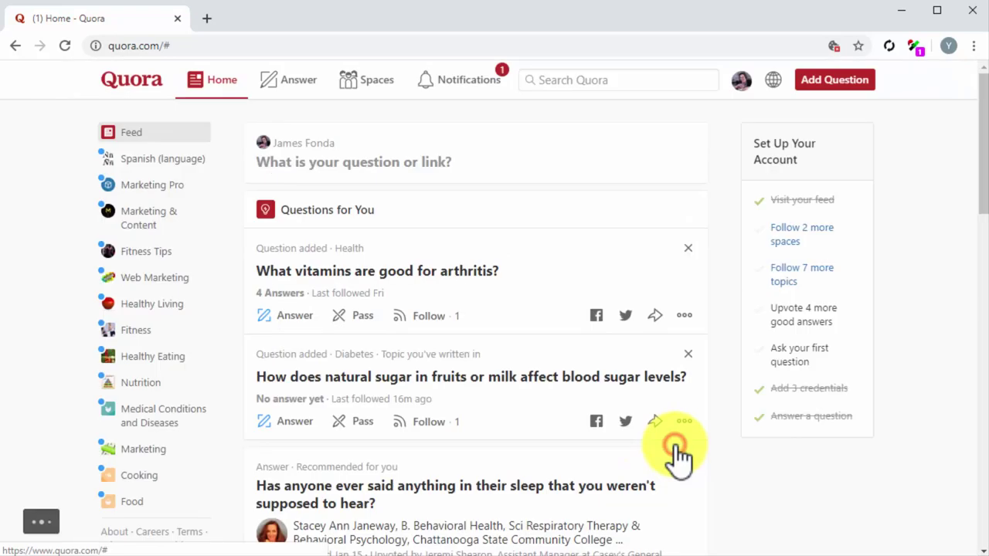